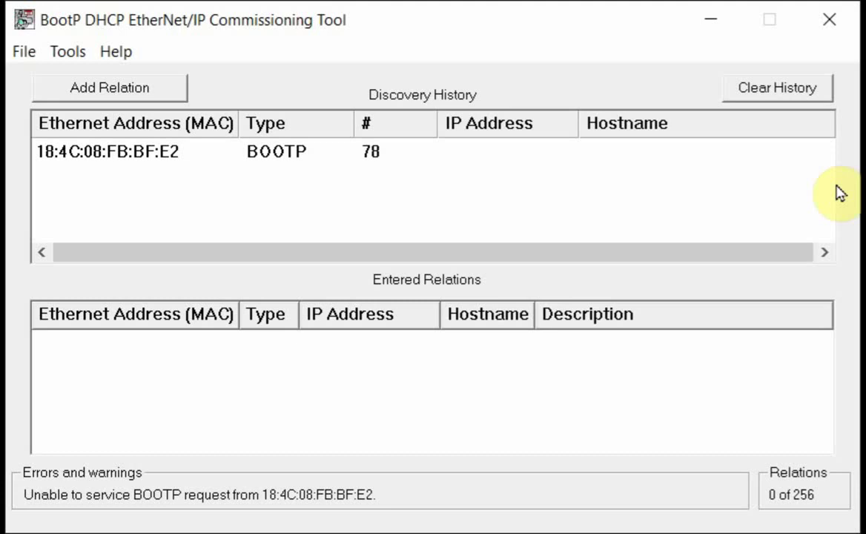
# Add a relation binding MAC 18:4C:08:FB:BF:E2 to client IP 192.168.1.238
pyautogui.click(164, 158)
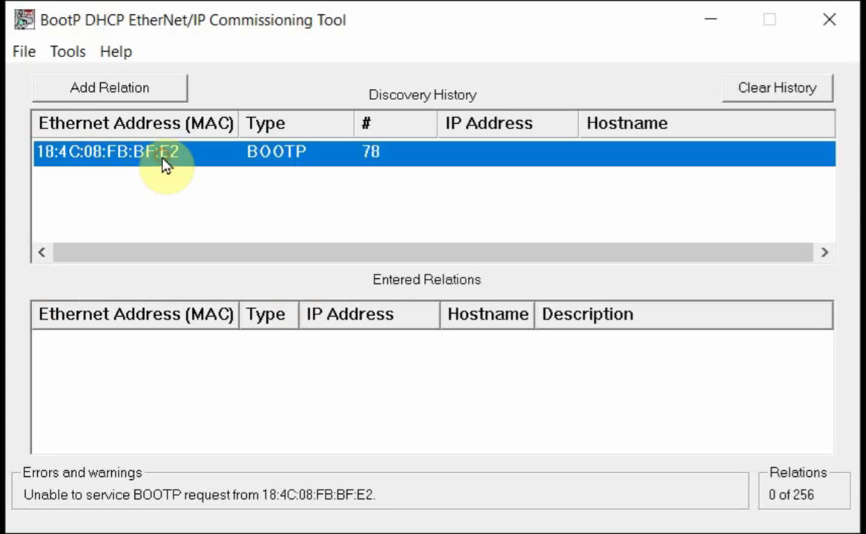
pyautogui.click(162, 95)
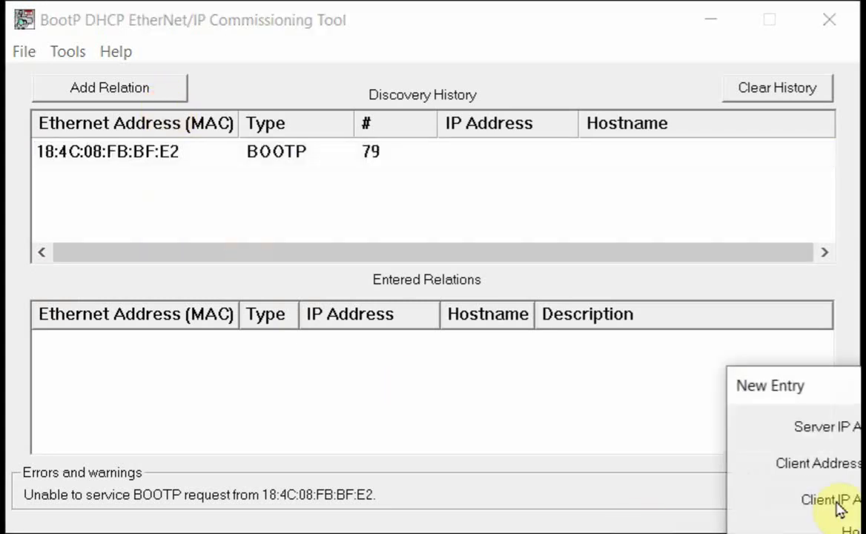
pyautogui.moveTo(857, 383); pyautogui.dragTo(380, 132)
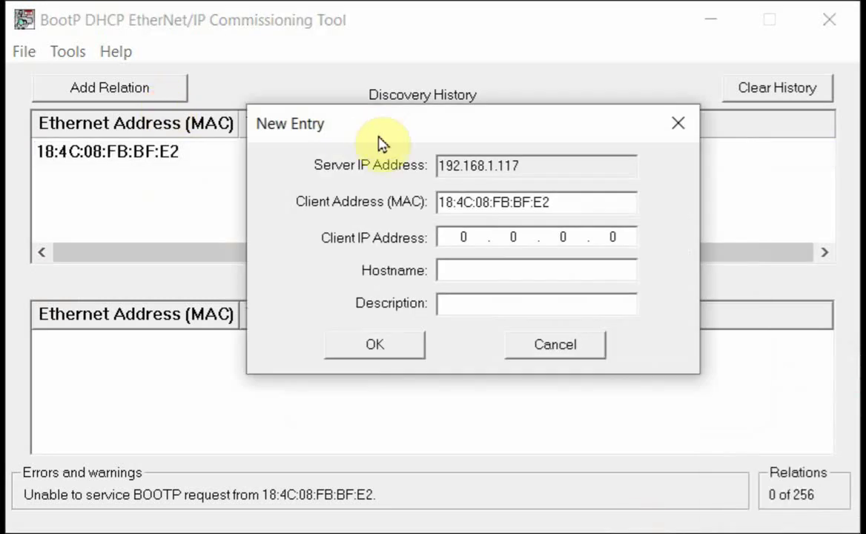
pyautogui.click(445, 239)
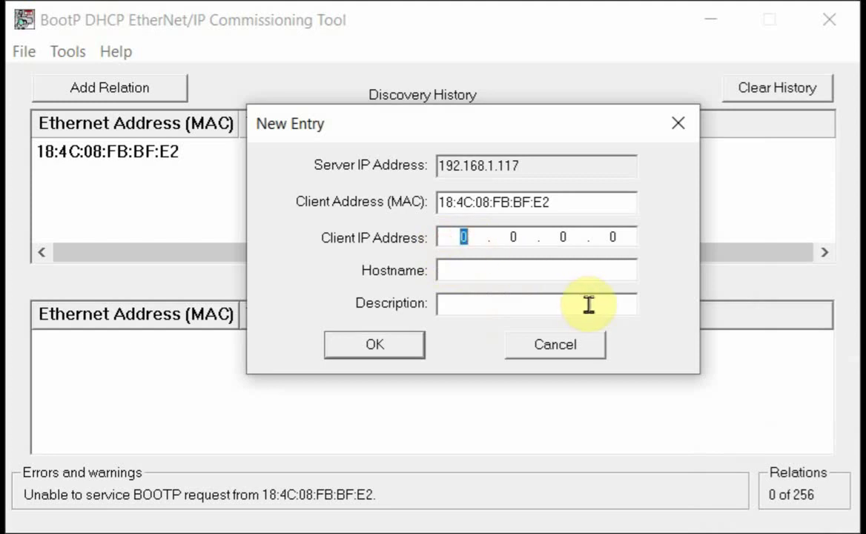
pyautogui.write('192.1')
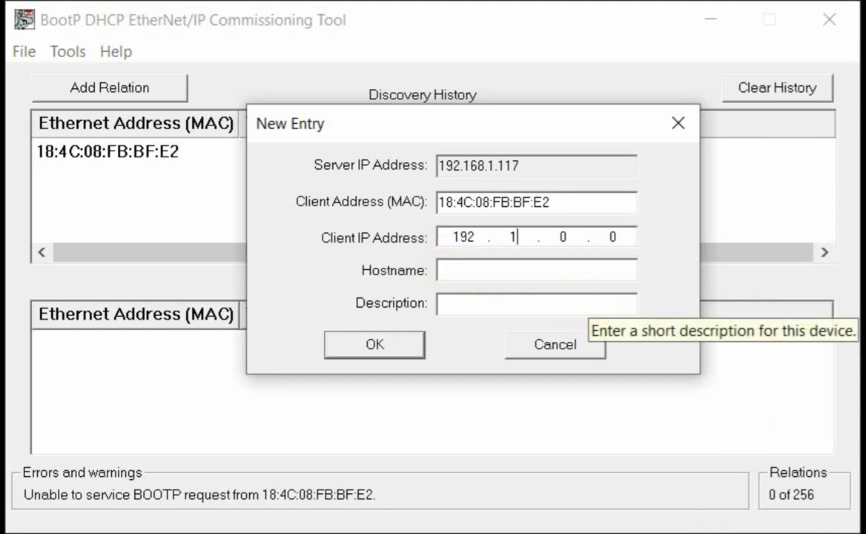
pyautogui.write('68.1')
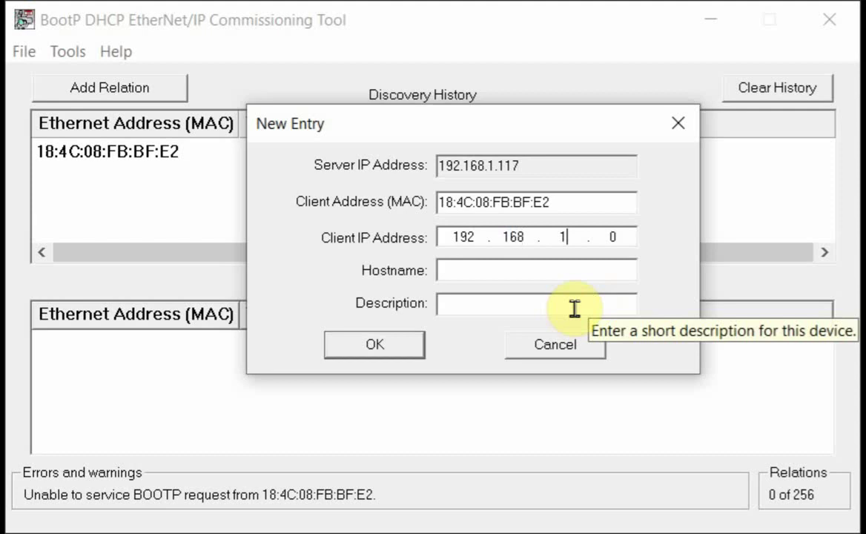
pyautogui.click(612, 237)
pyautogui.write('238')
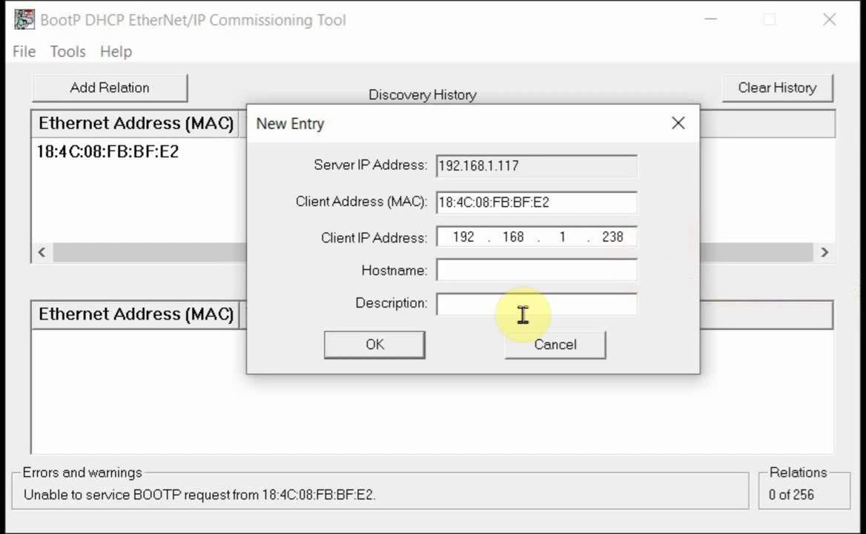
pyautogui.click(522, 272)
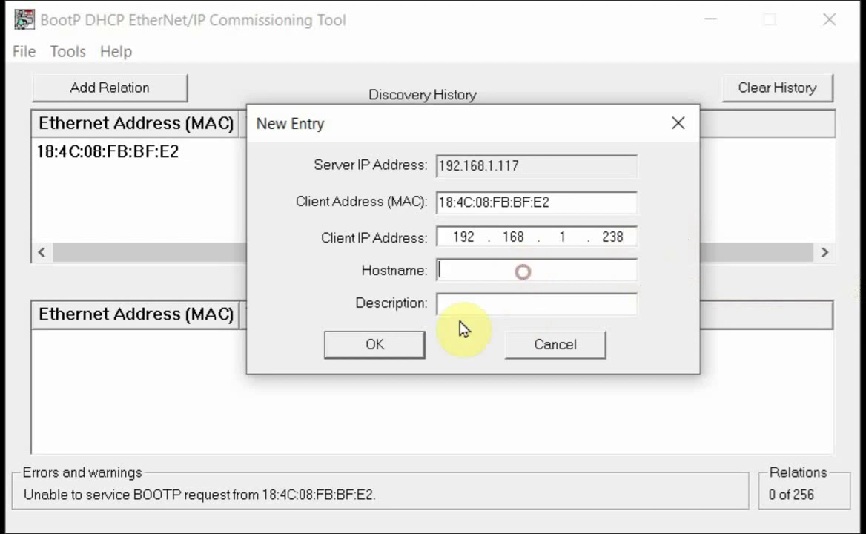
pyautogui.click(402, 350)
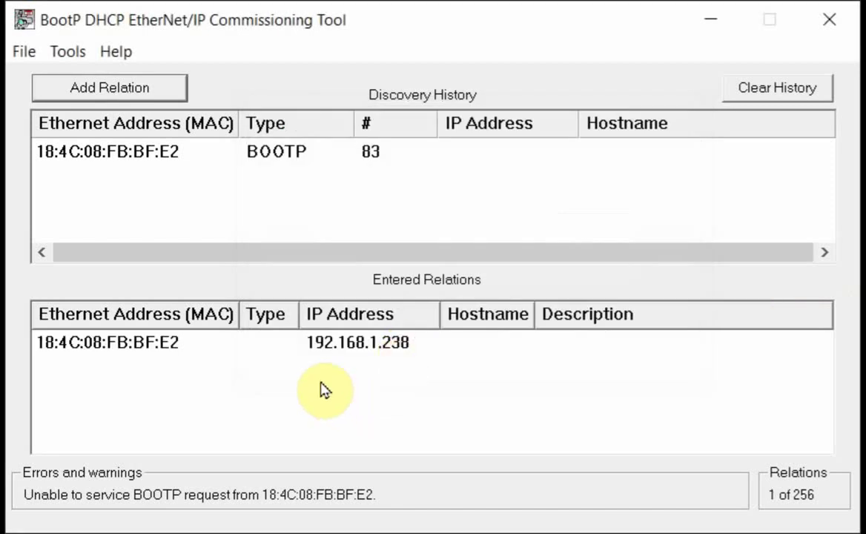
# Disable BOOTP for the 192.168.1.238 relation and widen the Type column to confirm
pyautogui.click(345, 349)
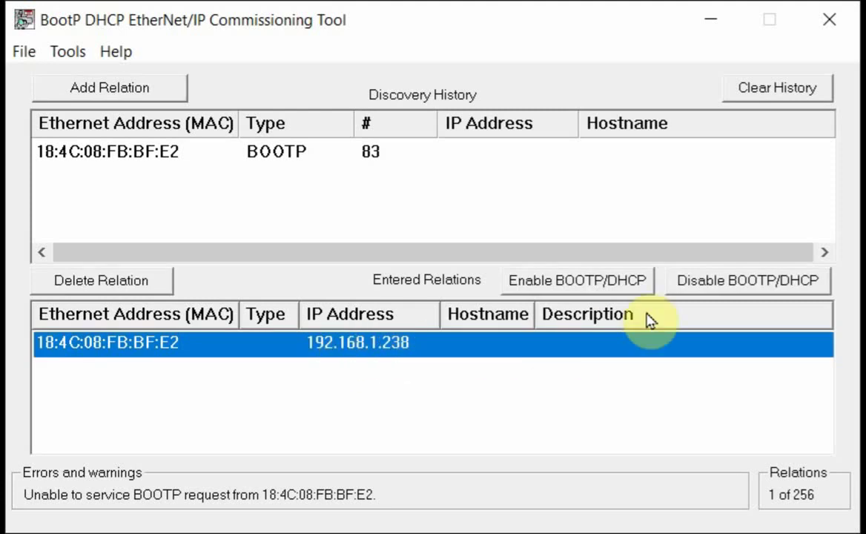
pyautogui.click(366, 350)
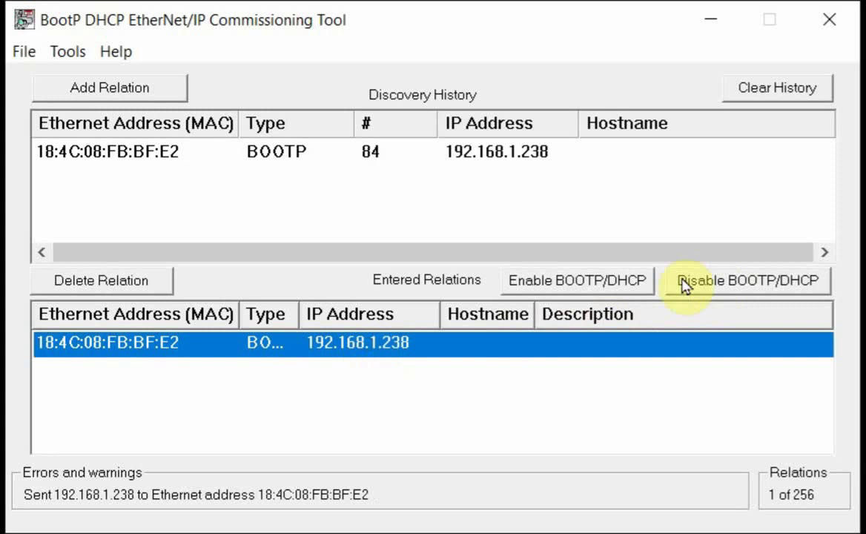
pyautogui.click(745, 289)
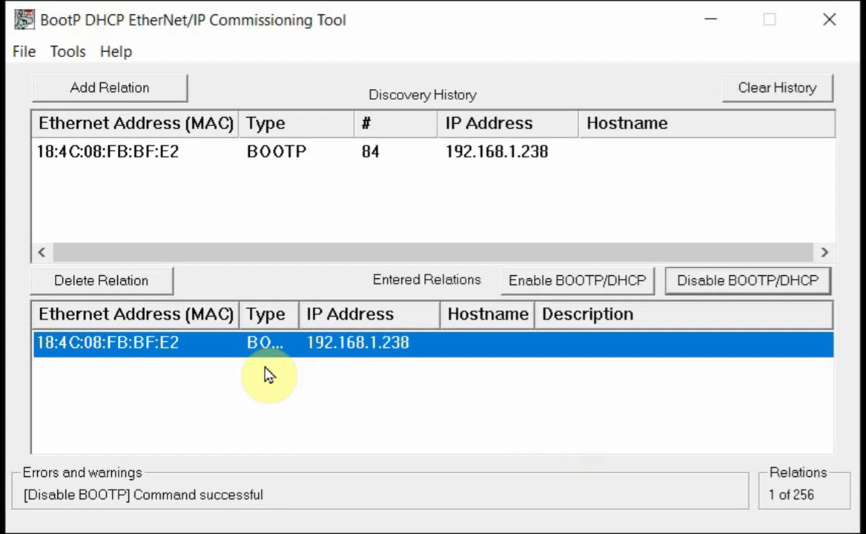
pyautogui.moveTo(294, 317); pyautogui.dragTo(452, 315)
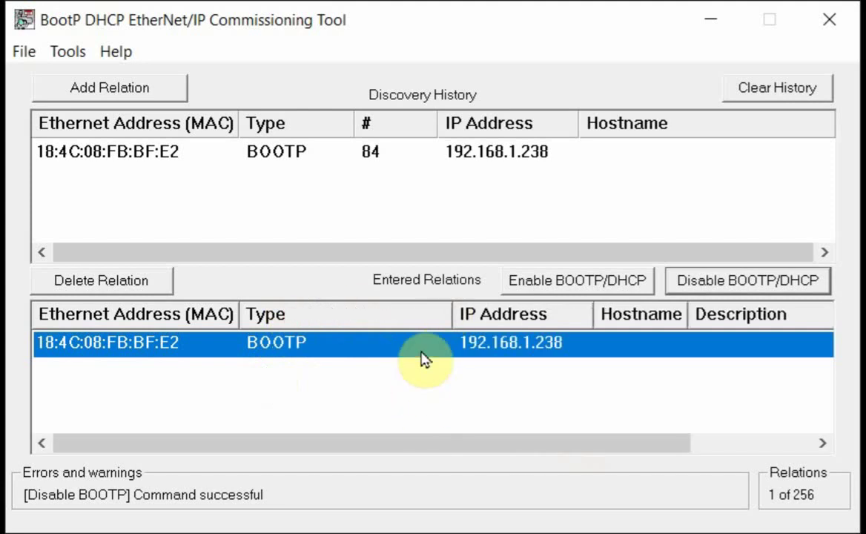
pyautogui.click(673, 282)
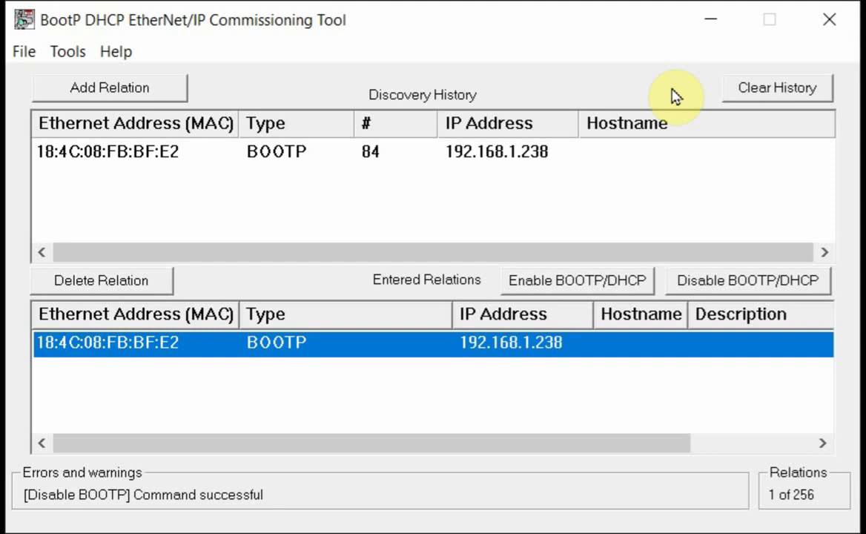
# Clear the Discovery History list, keeping the 192.168.1.238 relation
pyautogui.click(778, 98)
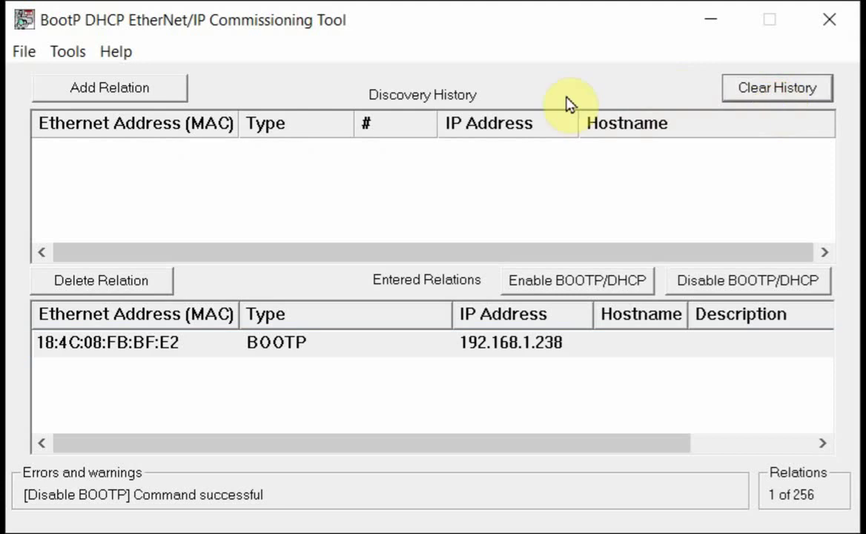